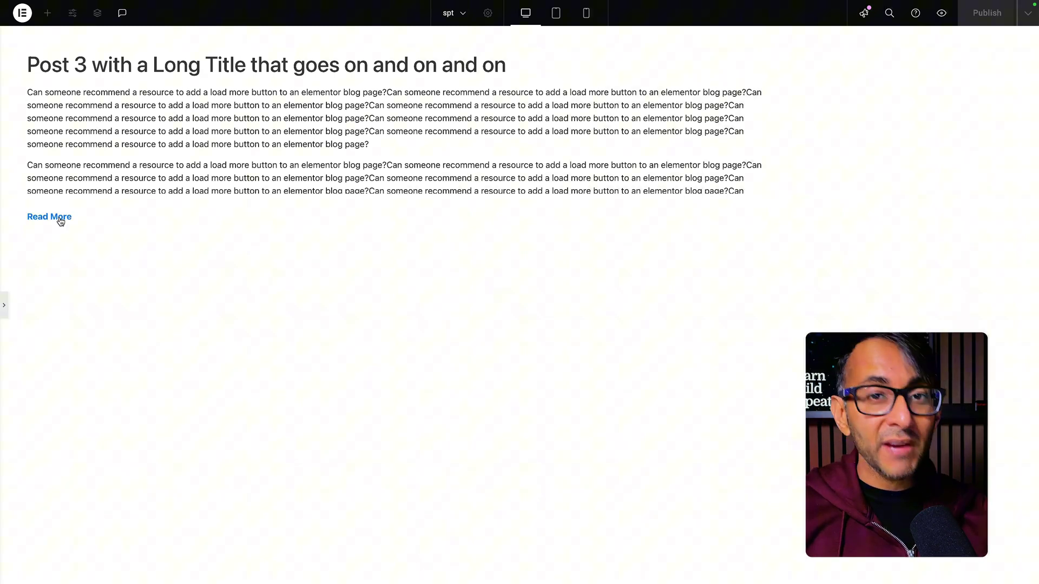
Expand the truncated 'Post 3 with a Long Title that goes on and on' to its full text.
left_click(60, 219)
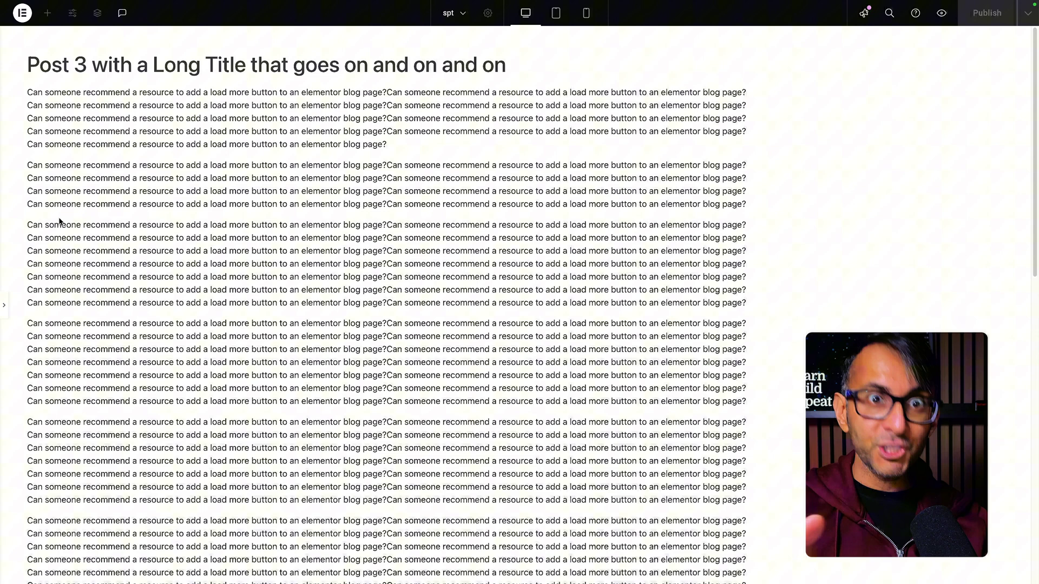
Exit preview mode with Ctrl+P to return to the template editor.
key("ctrl+p")
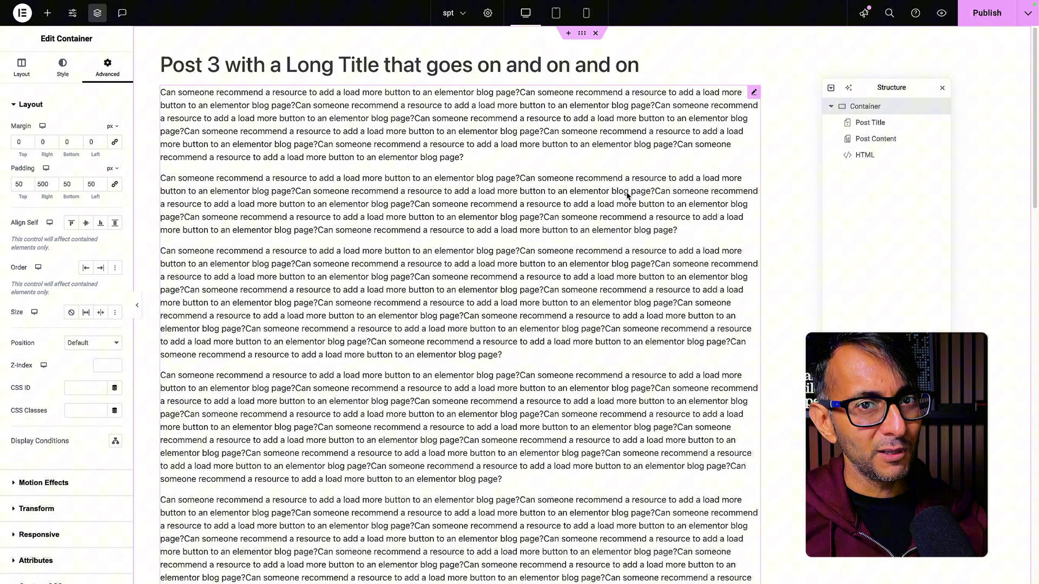
Show the Post Content widget's Advanced settings in a wider panel, revealing CSS ID long_content.
left_click(863, 155)
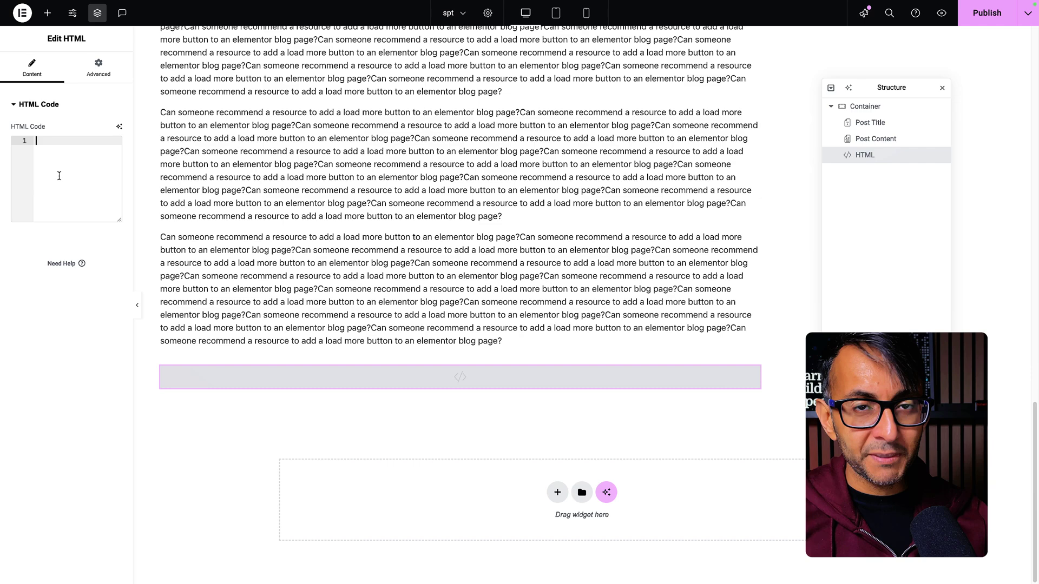
left_click(869, 138)
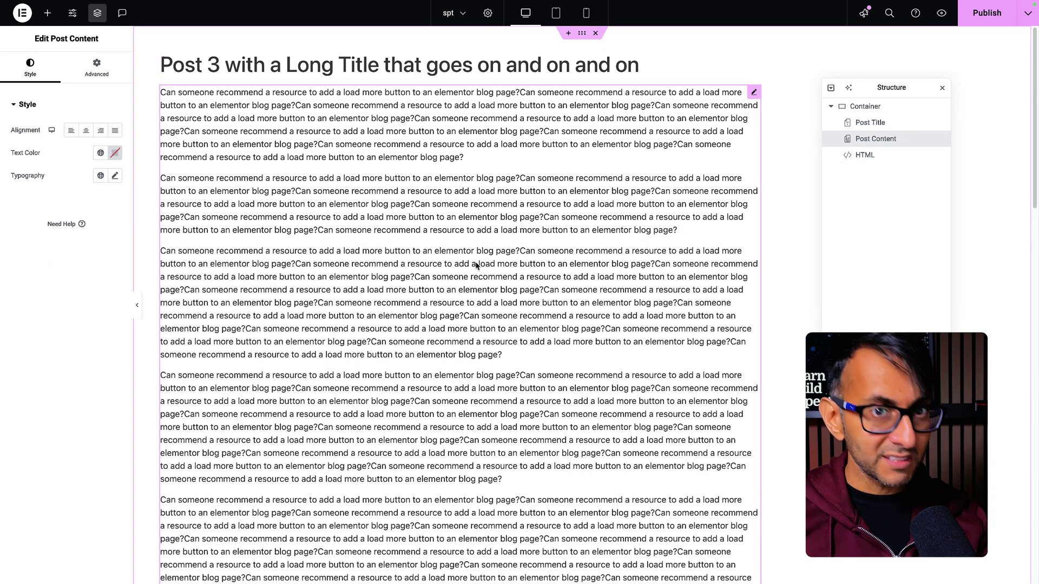
left_click(103, 69)
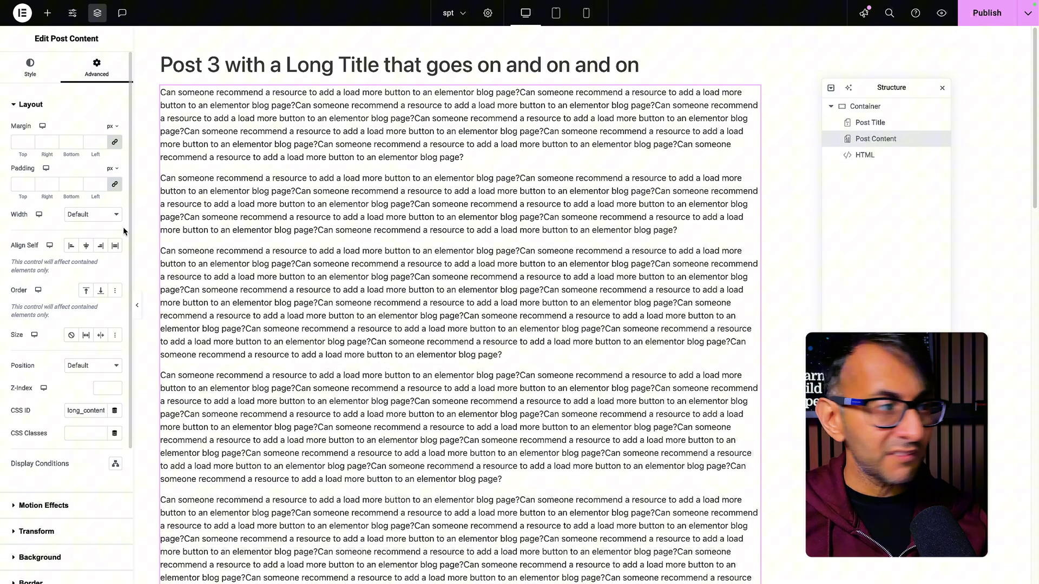
scroll(116, 404, "down", 1)
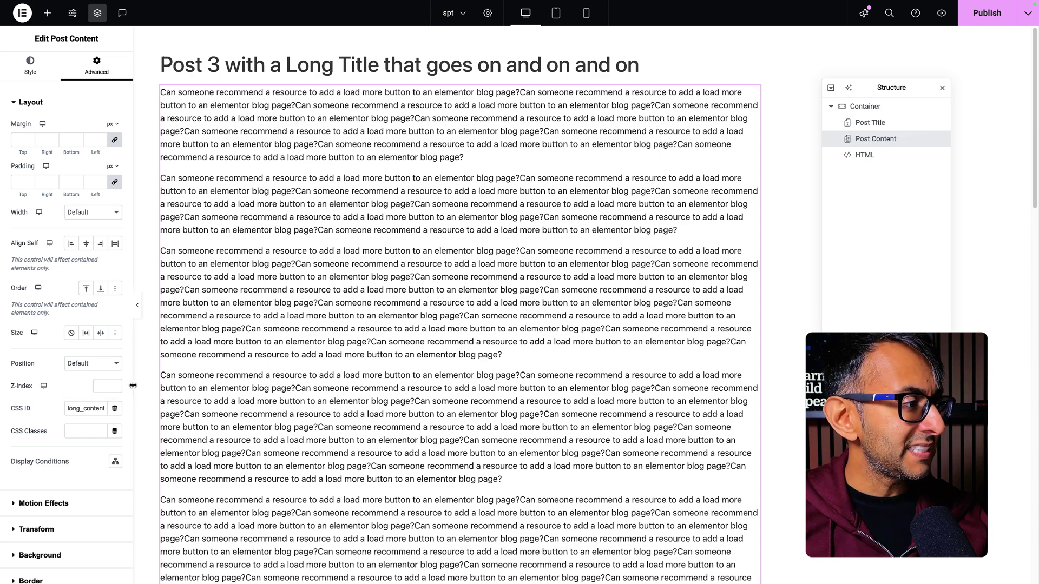
left_click_drag(136, 389, 195, 386)
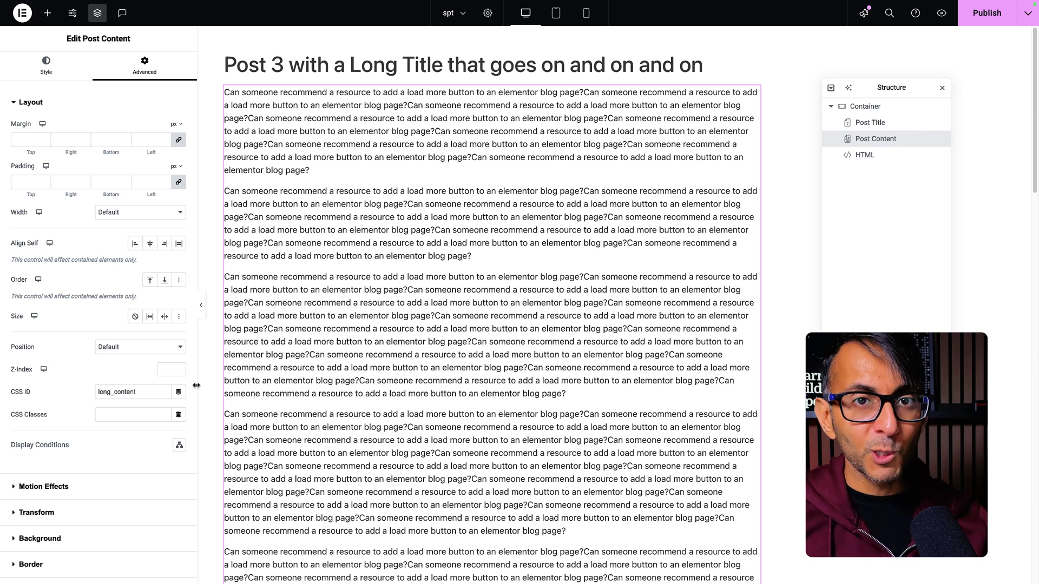
Paste the Read More toggle HTML, CSS and script into the HTML widget's code box.
left_click(890, 156)
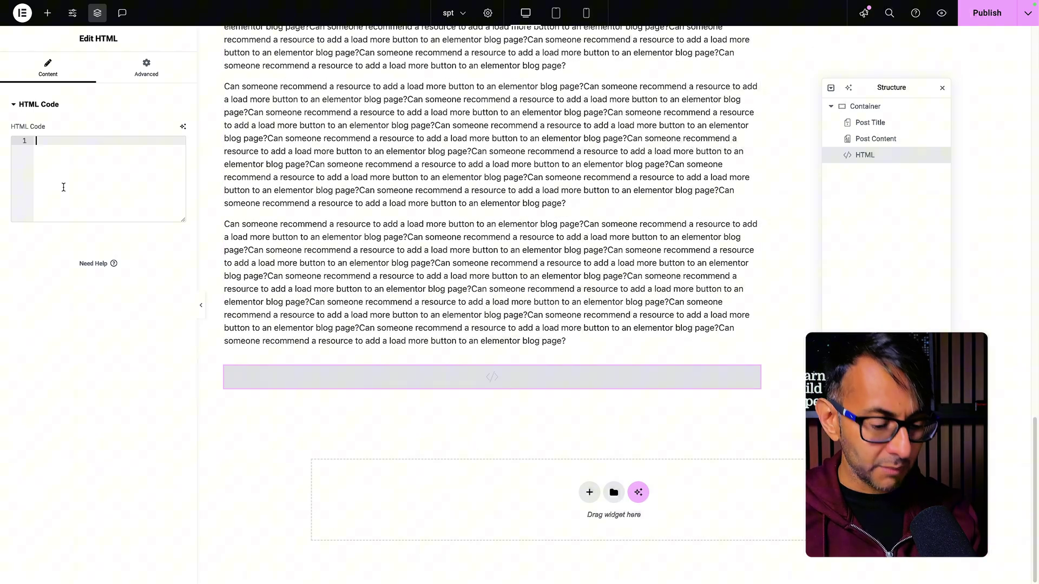
type("<div id=\"post-content\">   <div id=\"read-more-btn\" onclick=\"toggleReadMore()\">Read More Content</div> </div>  <style>   #long_content {     max-height: 200px; /* Adjust the height for the preview */     overflow: hidden;     transition: max-height 0.5s ease;   }    #long_content.full {     max-height: none;   }    #read-more-btn {     display: inline-block;     margin-top: 10px;     cursor: pointer;     color: #0073e6; /* Adjust the color */     font-weight: bold;   } </style>  <script>   function toggleReadMore() {     var content = document.getElementById('long_content');     var btn = document.getElementById('read-more-btn');      if (content.classList.contains('full')) {       content.classList.remove('full');       btn.innerHTML = 'Read More';     } else {       content.classList.add('full');       btn.innerHTML = 'Show Less';     }   } </script>")
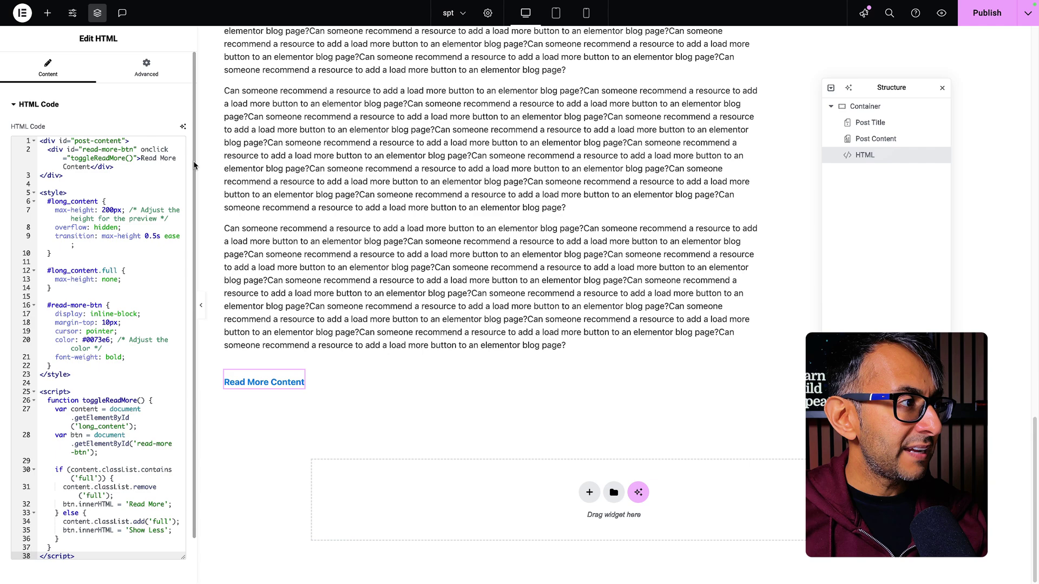
left_click_drag(198, 164, 312, 159)
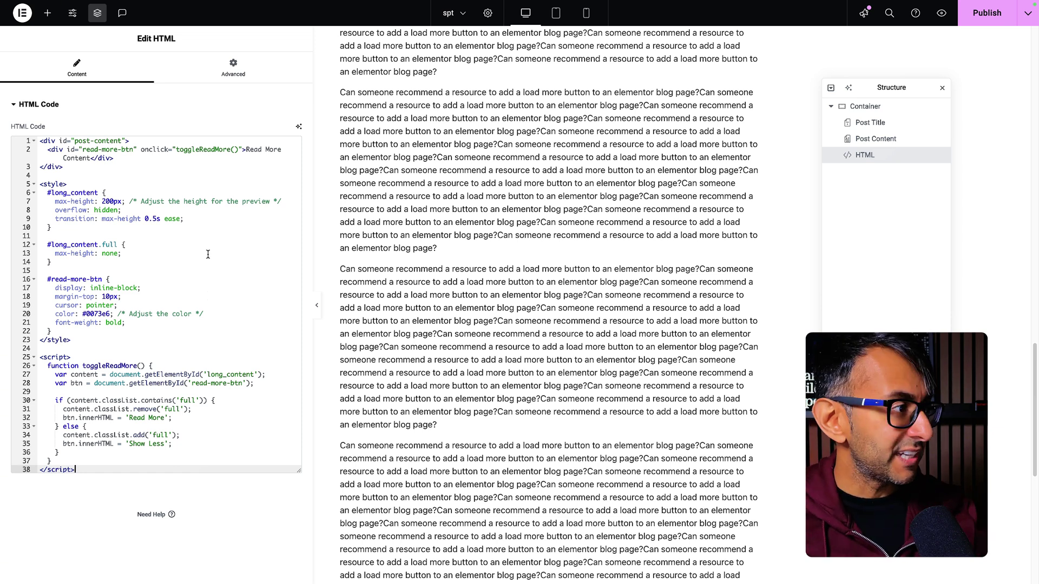
Change the line 2 link label from 'Read More Content' to 'Read More >'.
left_click(125, 168)
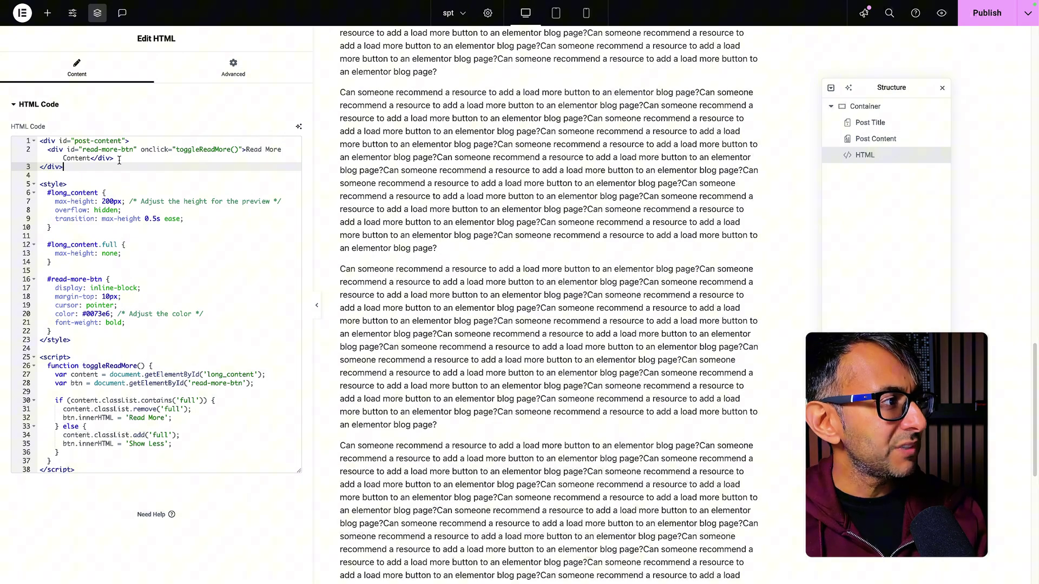
left_click(91, 158)
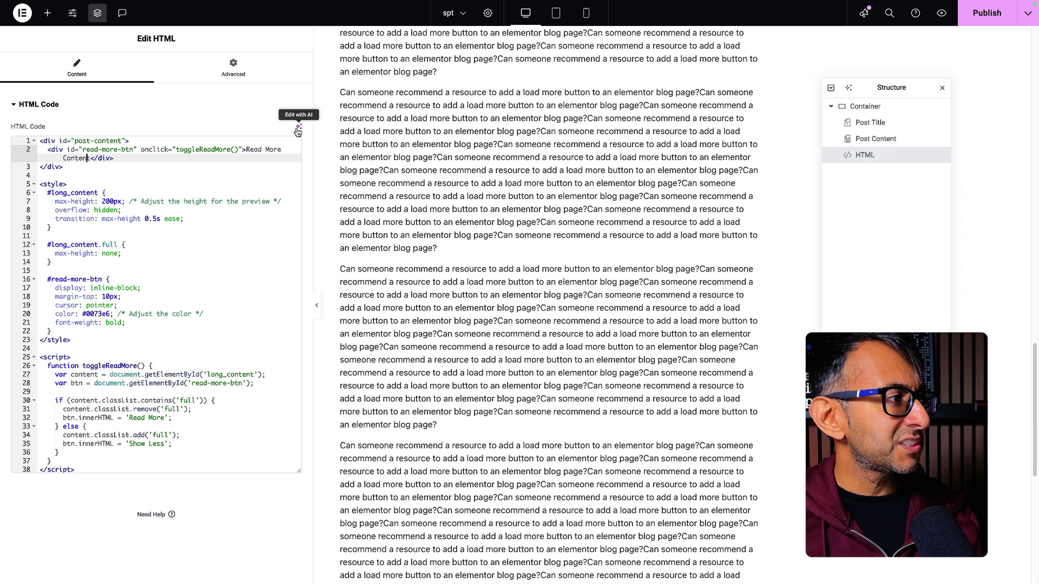
key("BackSpace")
key("BackSpace")
key("BackSpace")
key("BackSpace")
key("BackSpace")
key("BackSpace")
key("BackSpace")
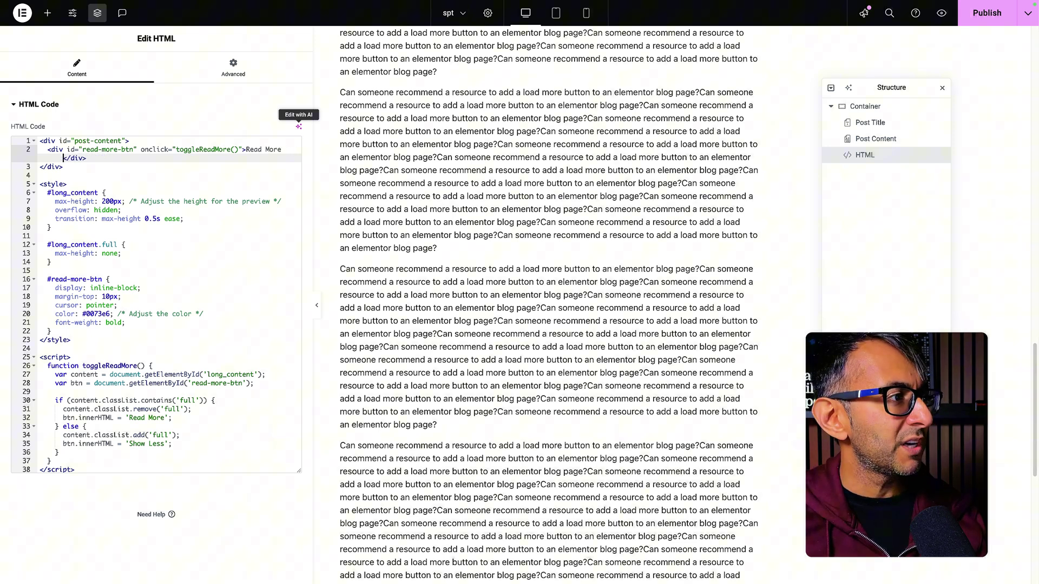
type(">")
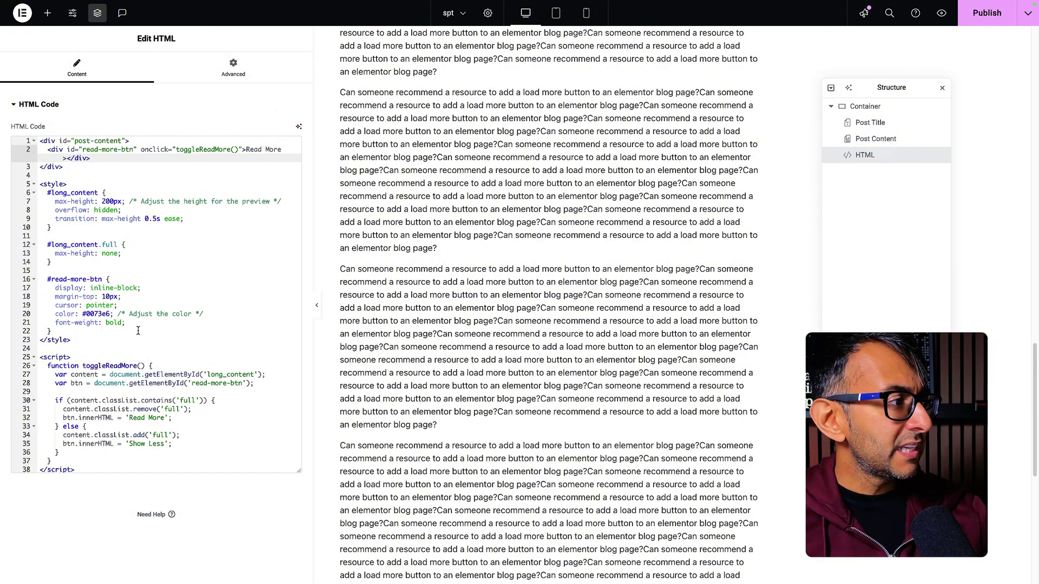
left_click_drag(138, 331, 37, 254)
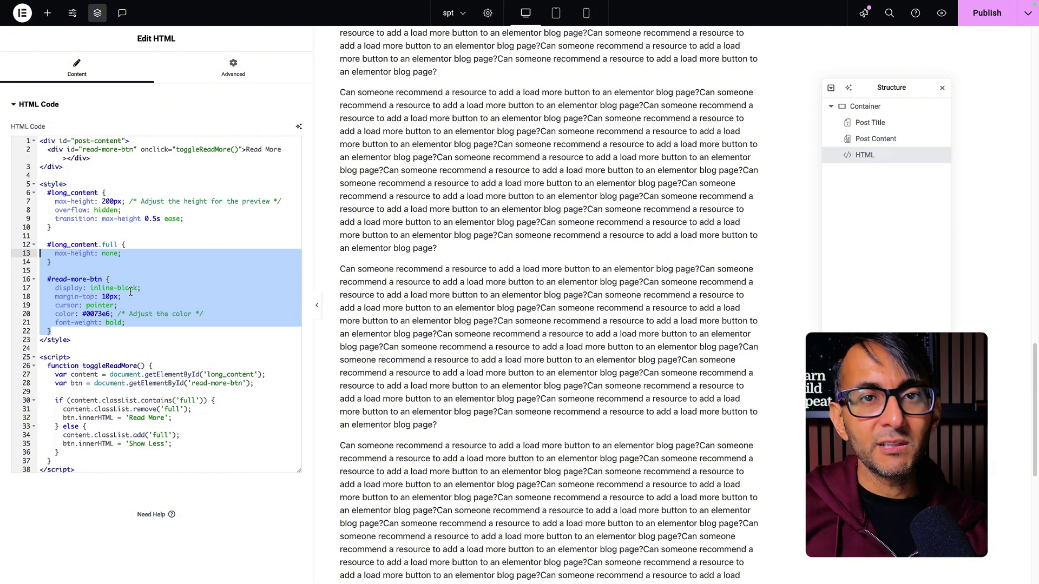
Review the toggle script, the 200px max-height cap and the max-height: none rule.
left_click(137, 336)
left_click(196, 449)
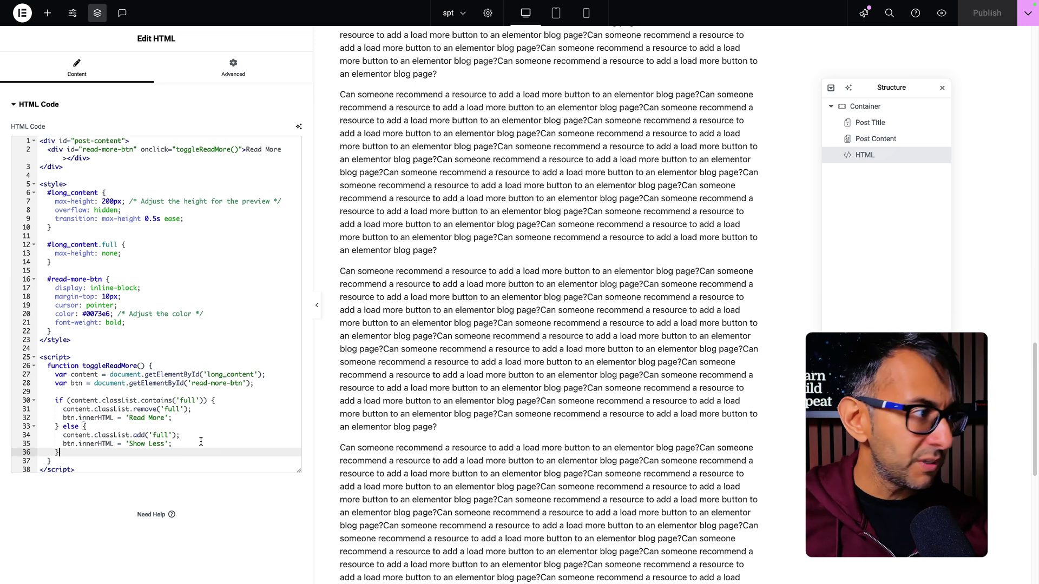
left_click(176, 254)
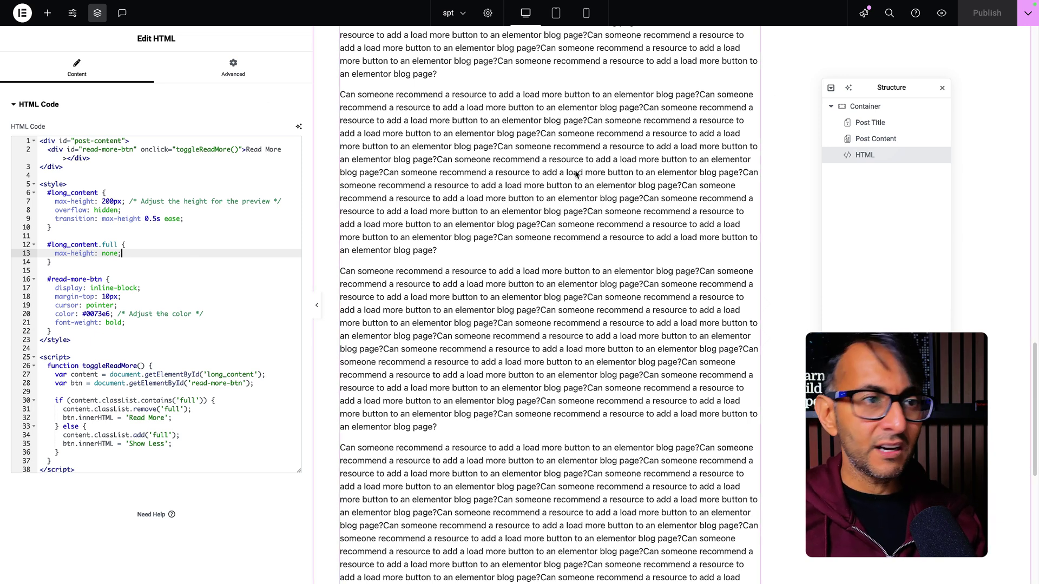
left_click(115, 204)
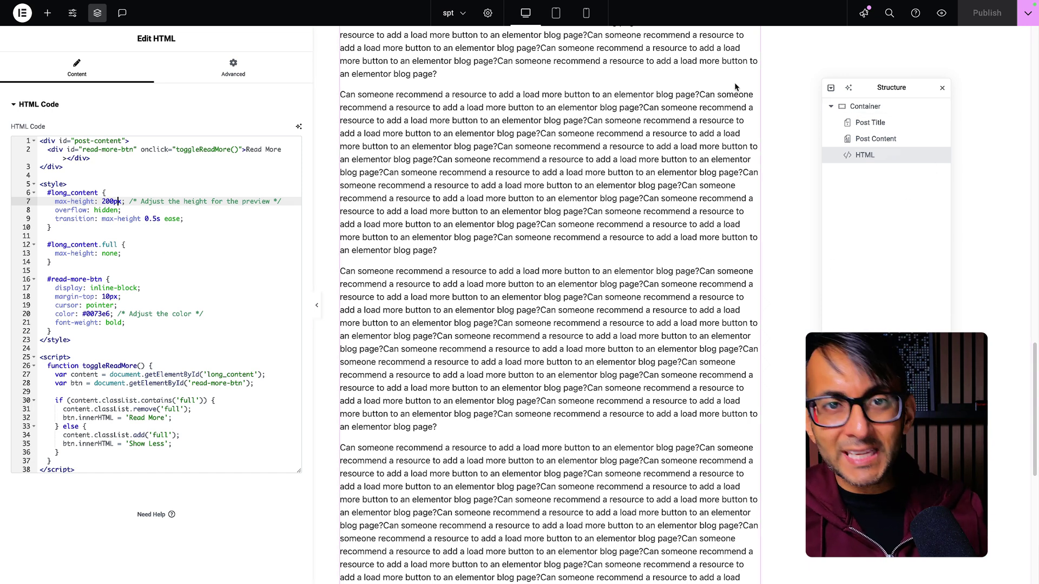
On the live post, expand it with Read More, scroll down, then collapse it with Show Less.
left_click(941, 14)
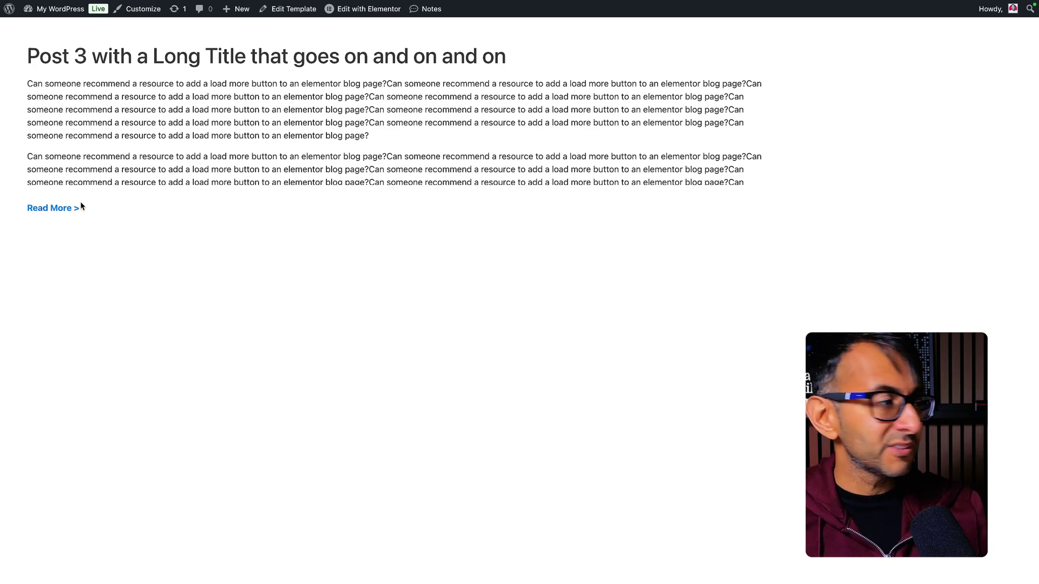
left_click(70, 211)
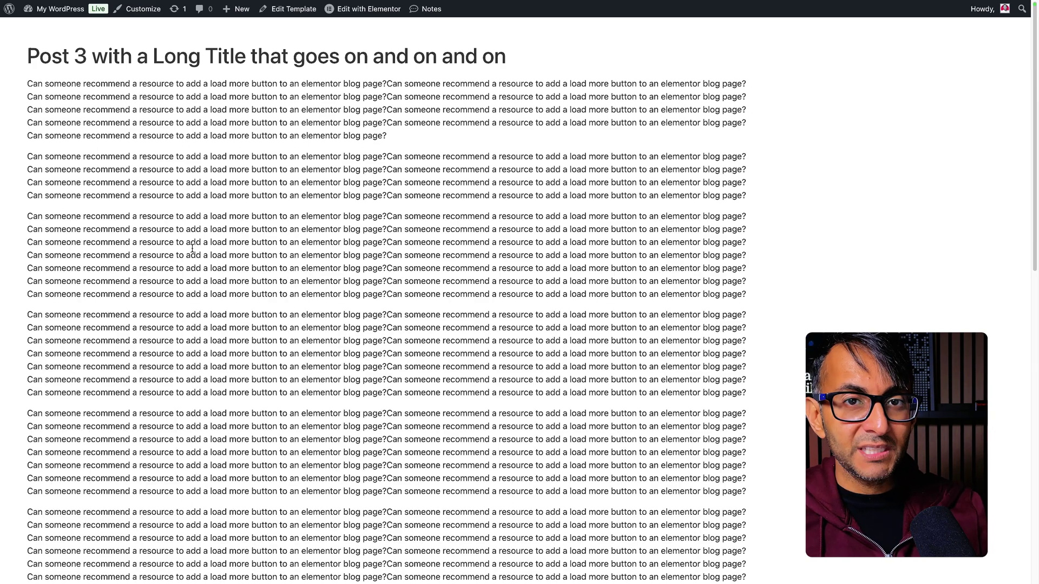
scroll(271, 285, "down", 5)
scroll(270, 285, "down", 10)
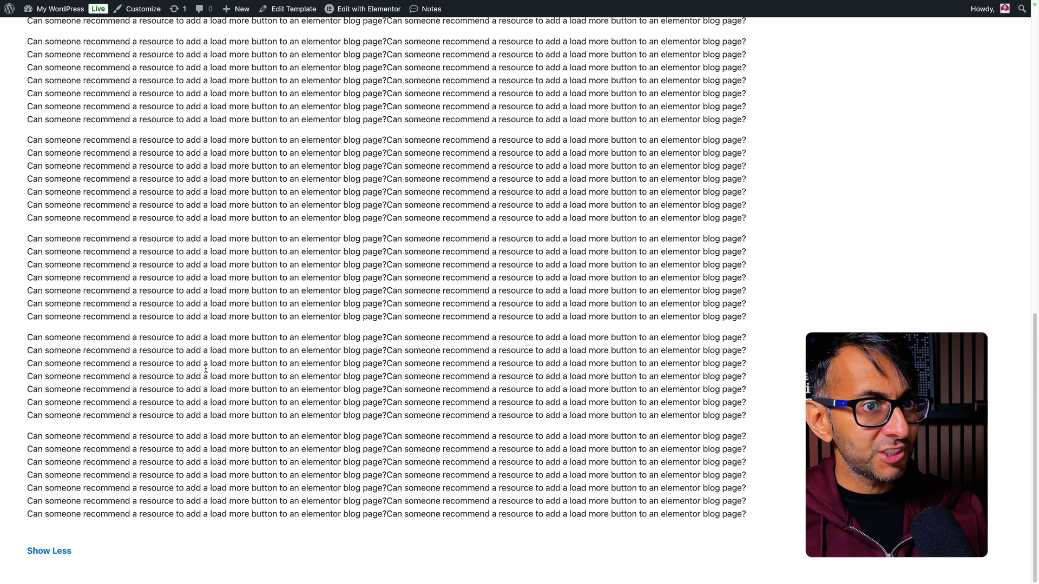
left_click(39, 552)
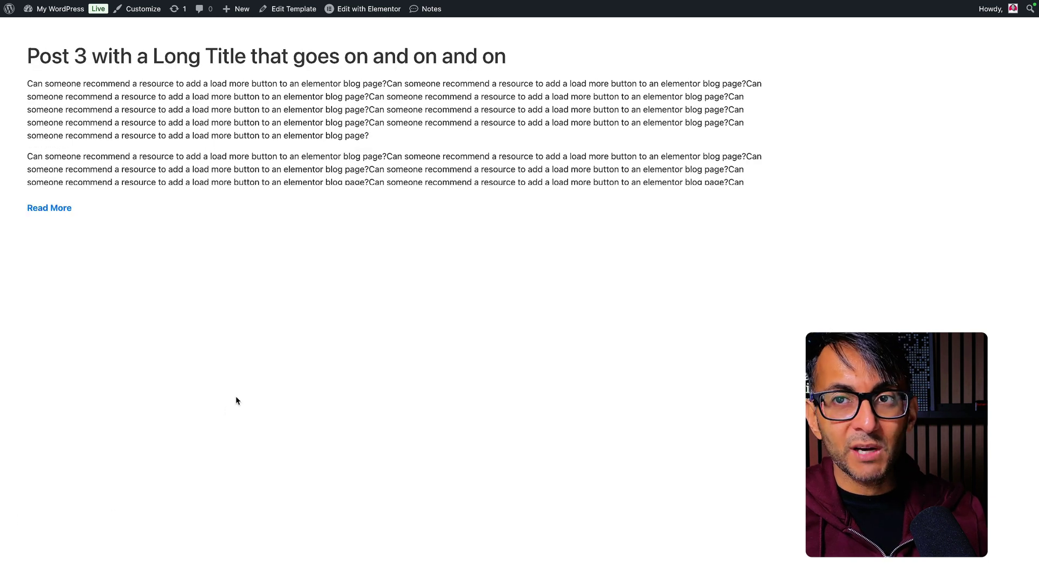